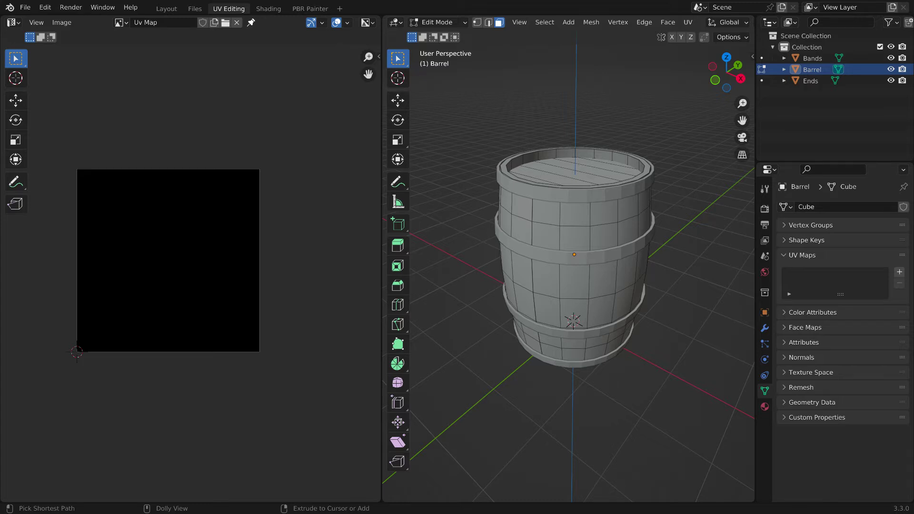
- Select all barrel faces, then cycle editing through Ends and Bands back to the Barrel
{"action": "key", "text": "a"}
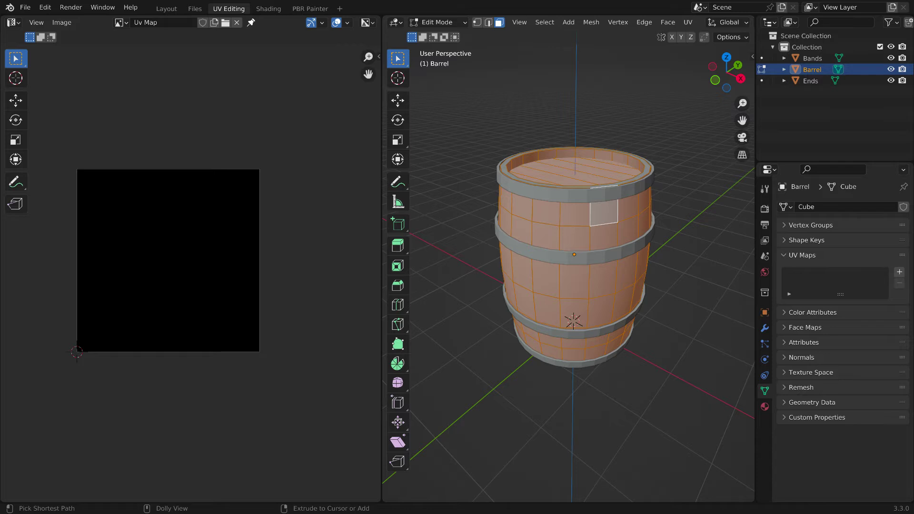
{"action": "key", "text": "alt+q"}
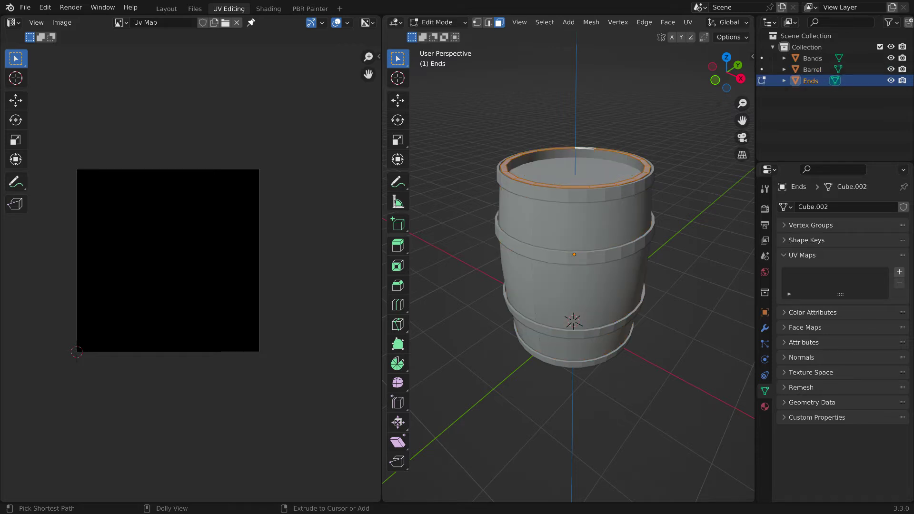
{"action": "key", "text": "alt+q"}
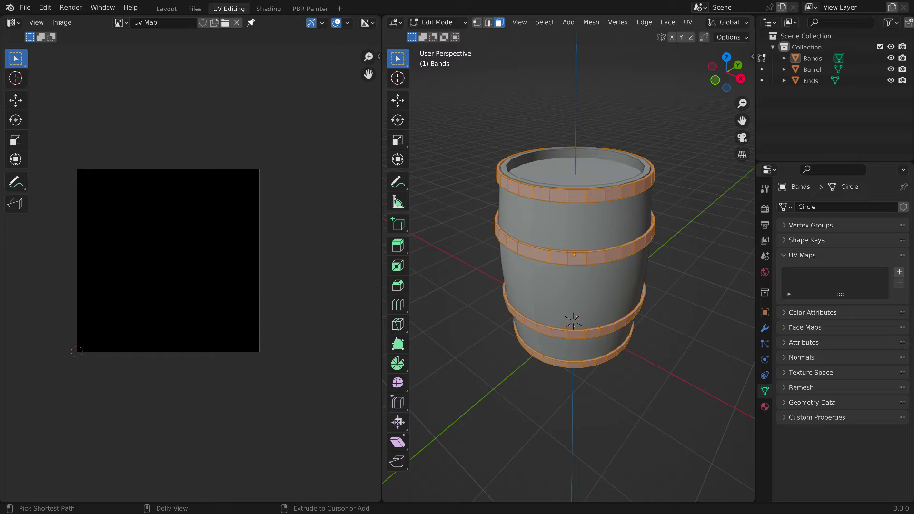
{"action": "key", "text": "alt+q"}
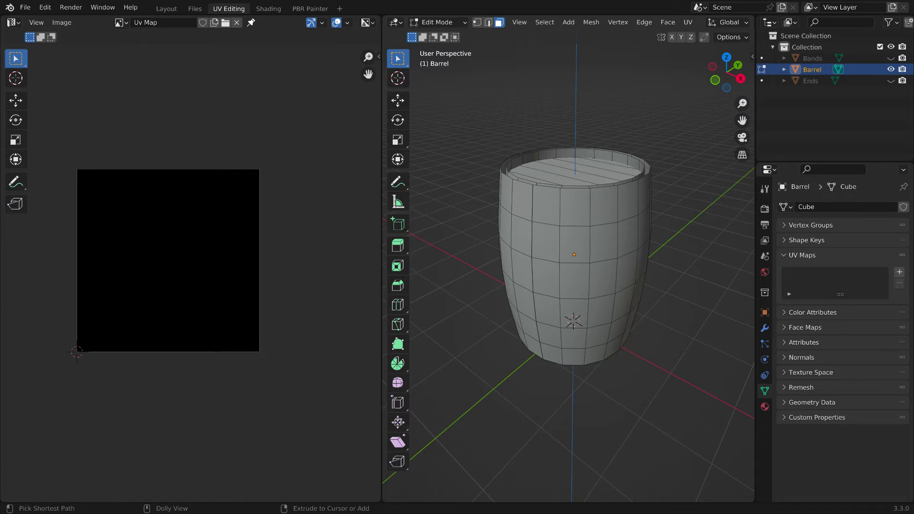
- Select the entire linked outer stave body of the barrel and bring up UV Mapping
{"action": "key", "text": "ctrl+l"}
{"action": "left_click", "coordinate": [566, 153]}
{"action": "key", "text": "ctrl+l"}
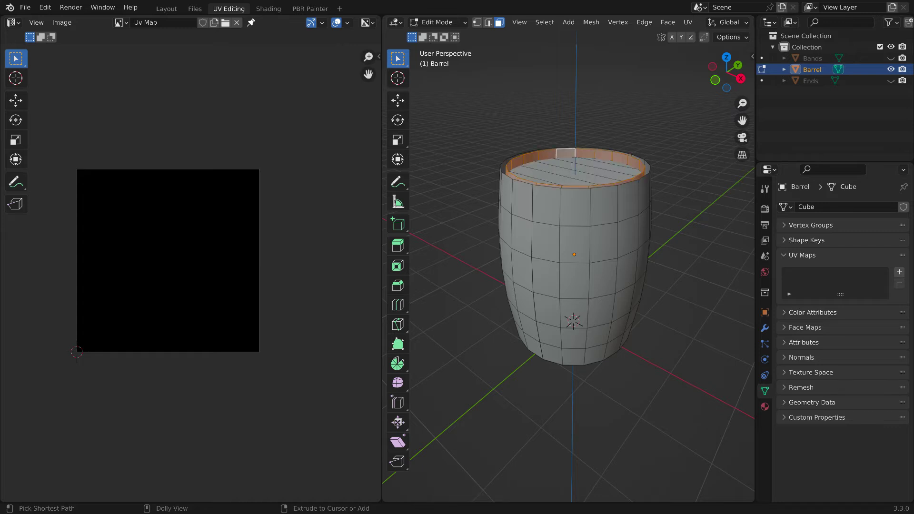
{"action": "left_click", "coordinate": [603, 206]}
{"action": "key", "text": "ctrl+l"}
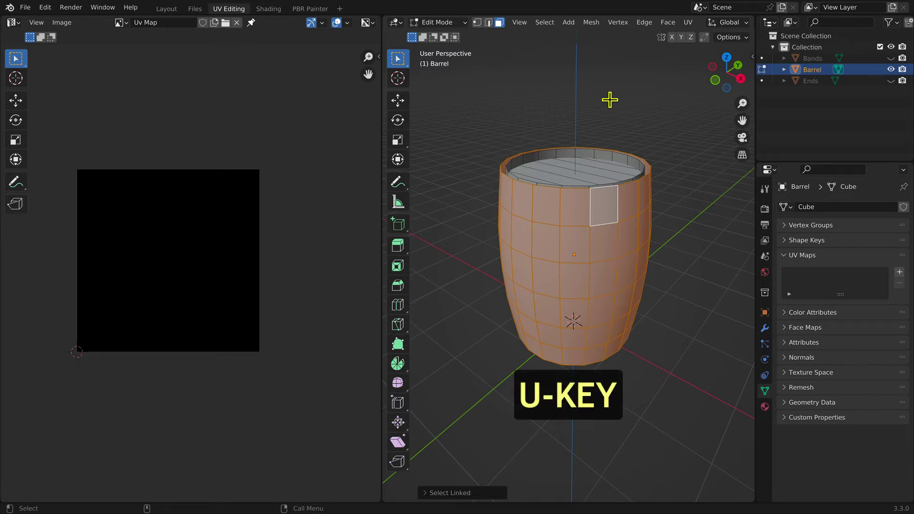
{"action": "key", "text": "u"}
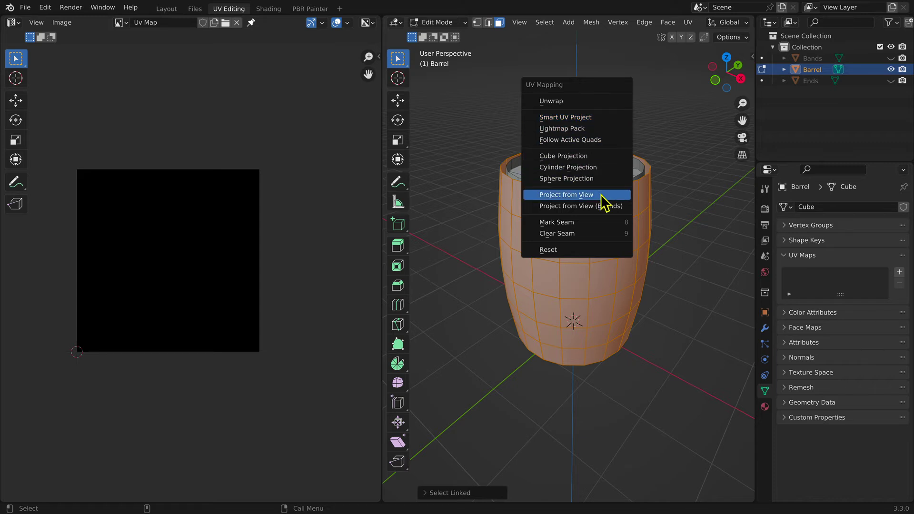
- Unwrap the barrel body, select its linked UV island and show the sidebar tools
{"action": "left_click", "coordinate": [602, 101]}
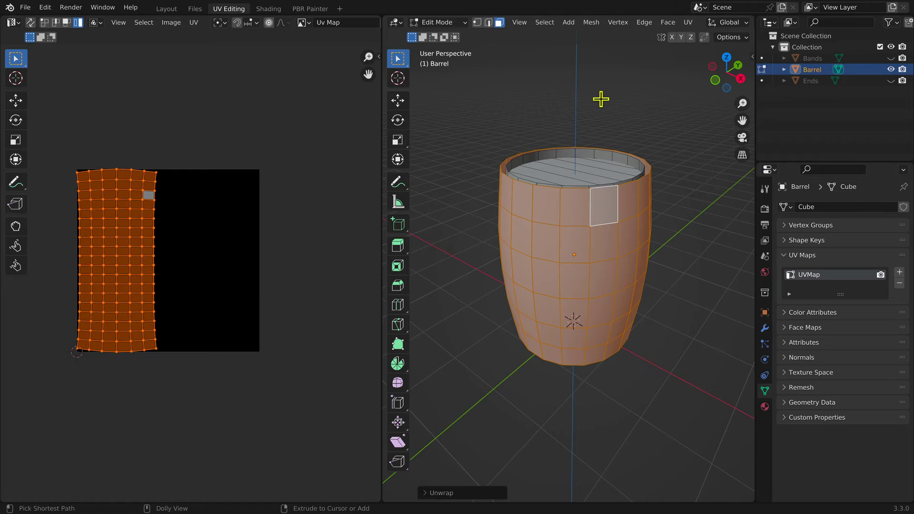
{"action": "key", "text": "l"}
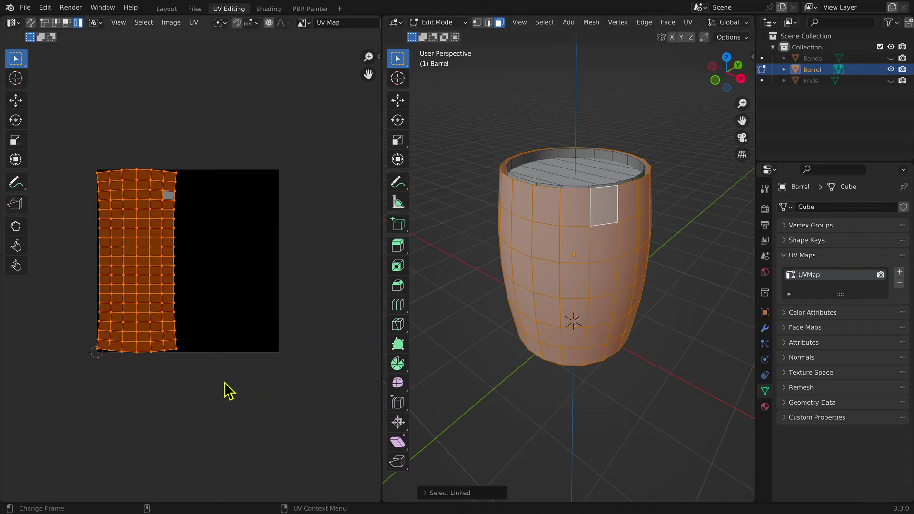
{"action": "key", "text": "n"}
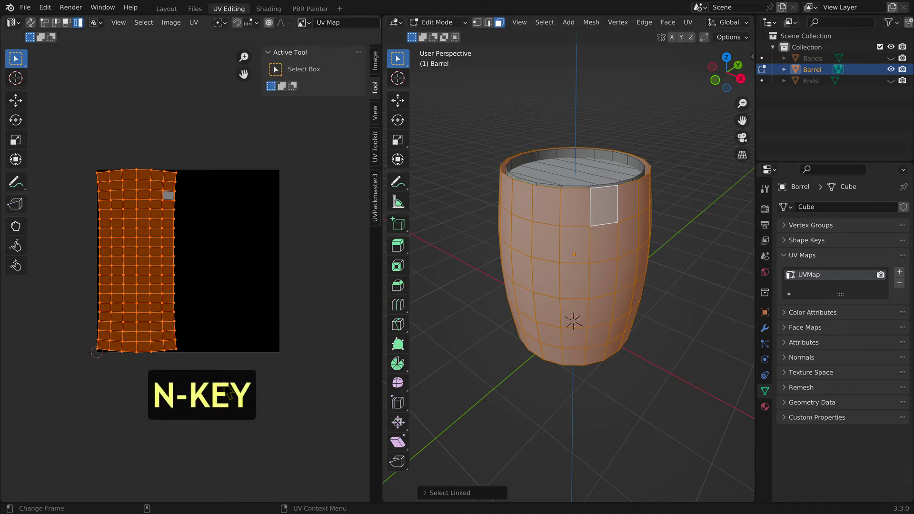
- Rotate the stave UV island -90° with UV Toolkit's Transform options
{"action": "left_click", "coordinate": [378, 157]}
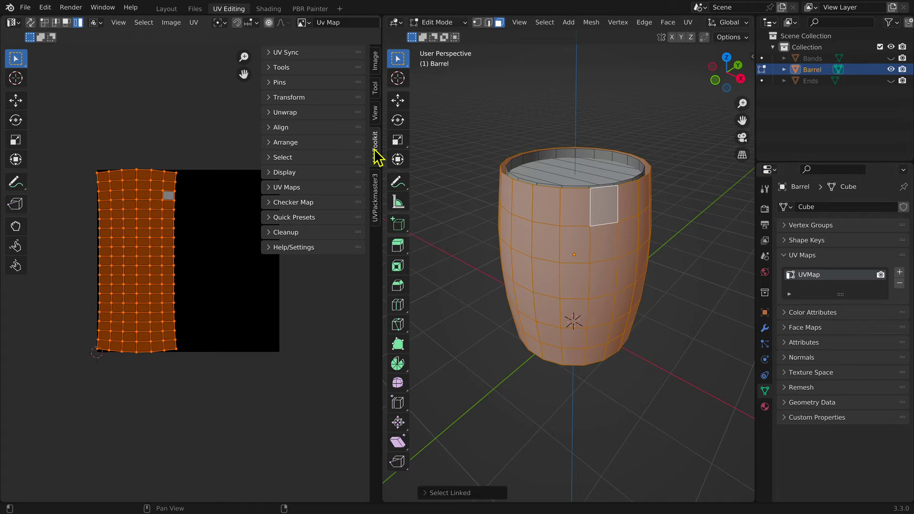
{"action": "left_click", "coordinate": [271, 98]}
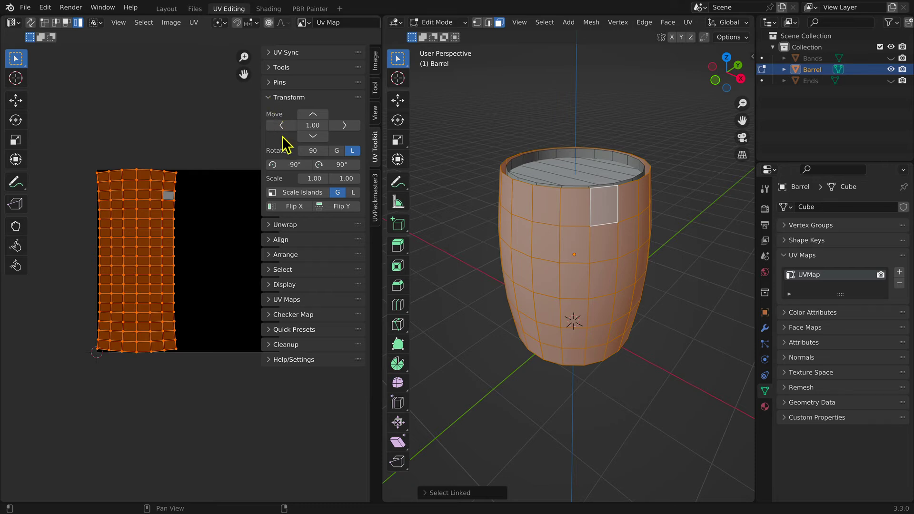
{"action": "left_click", "coordinate": [299, 164]}
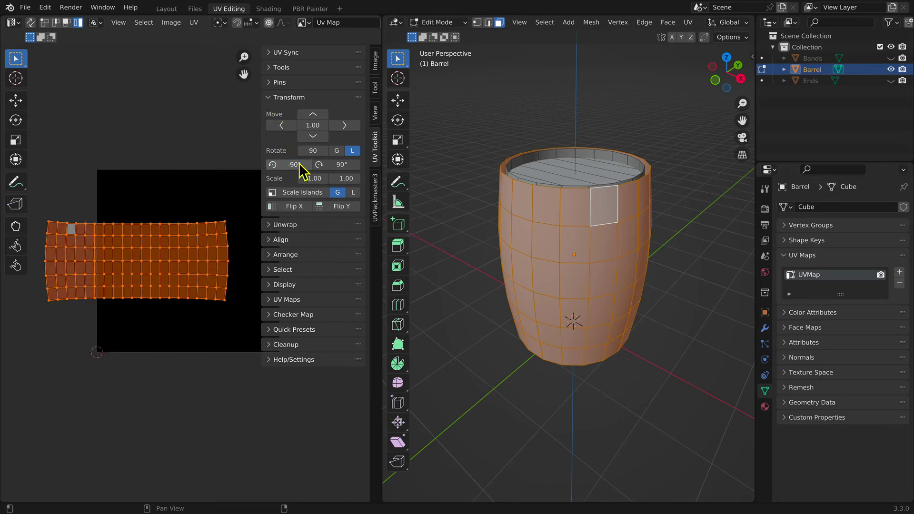
- Box-select the stave island and straighten it into a rectangular grid
{"action": "left_click", "coordinate": [70, 160]}
{"action": "key", "text": "b"}
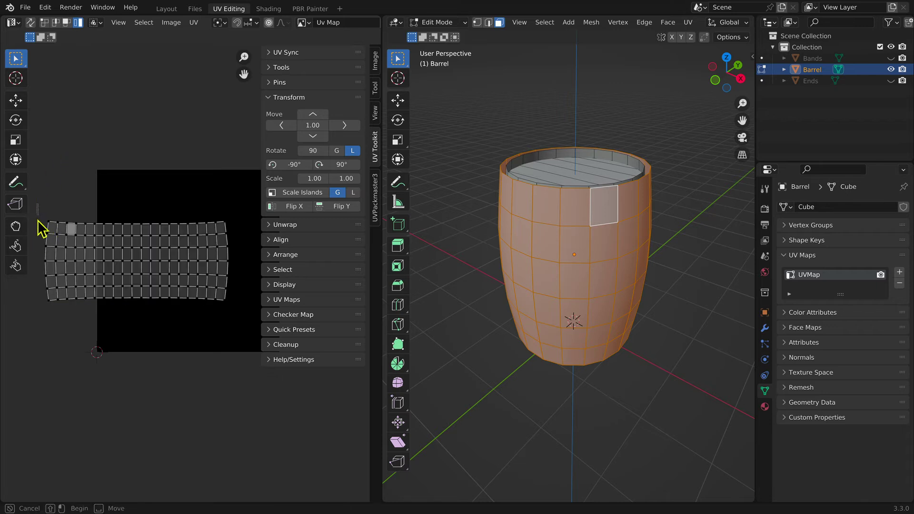
{"action": "left_click_drag", "start_coordinate": [40, 229], "coordinate": [246, 324]}
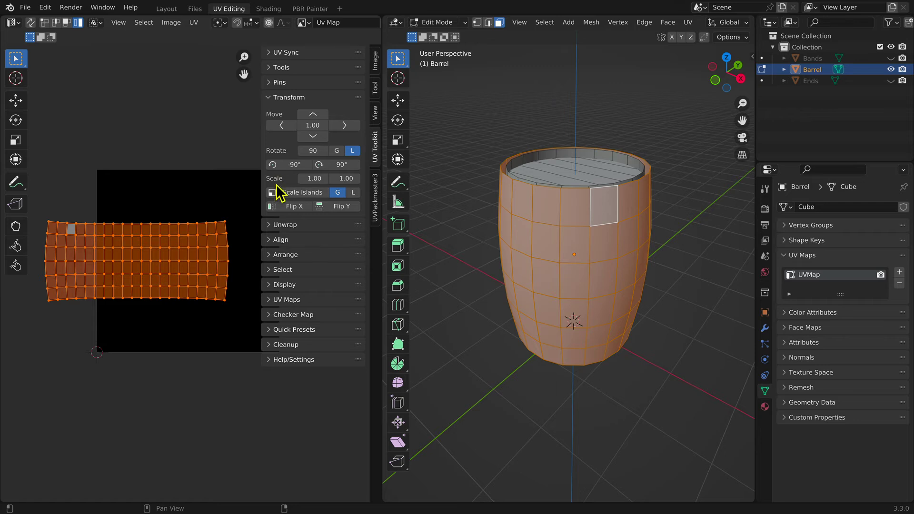
{"action": "left_click", "coordinate": [269, 227]}
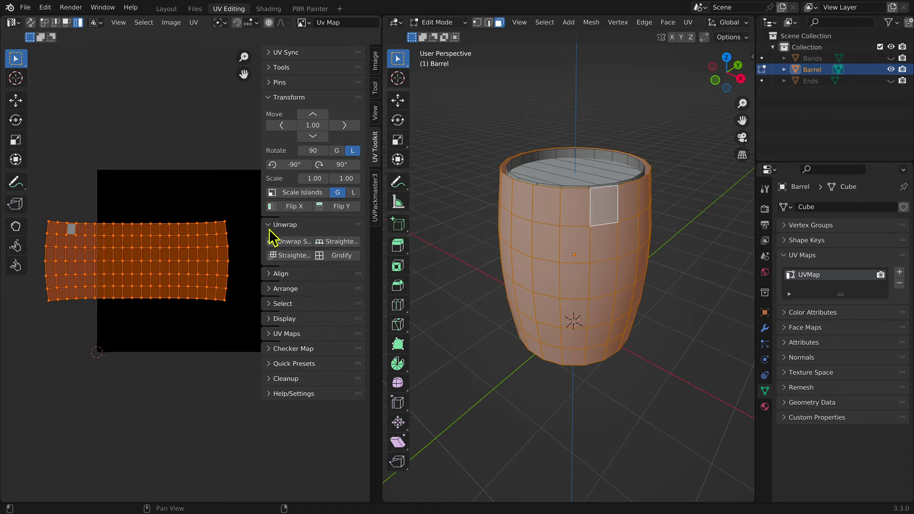
{"action": "left_click", "coordinate": [287, 256]}
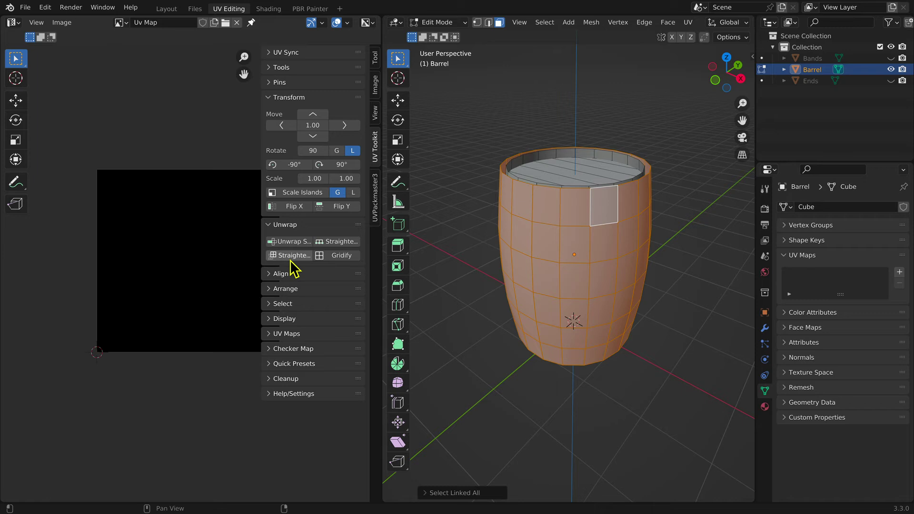
- Select the inner top rim face loop and unwrap it
{"action": "left_click", "coordinate": [439, 249]}
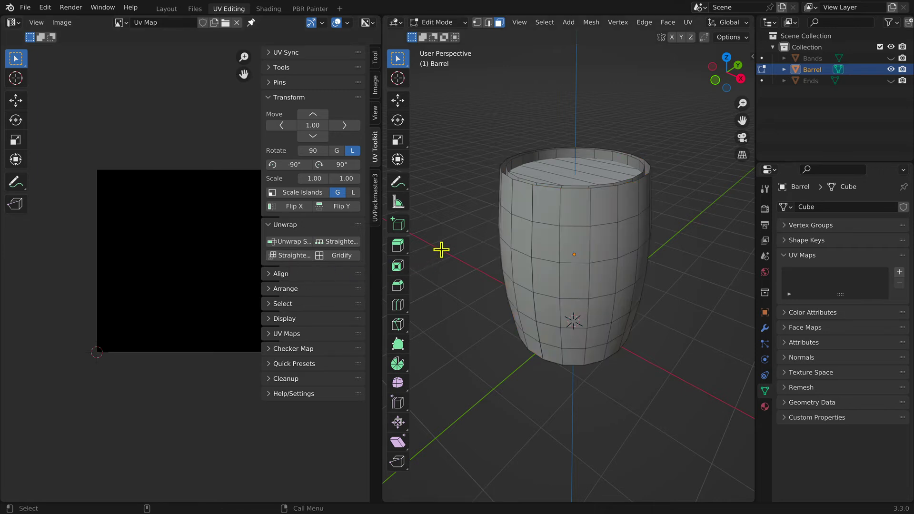
{"action": "left_click", "coordinate": [554, 153], "text": "alt"}
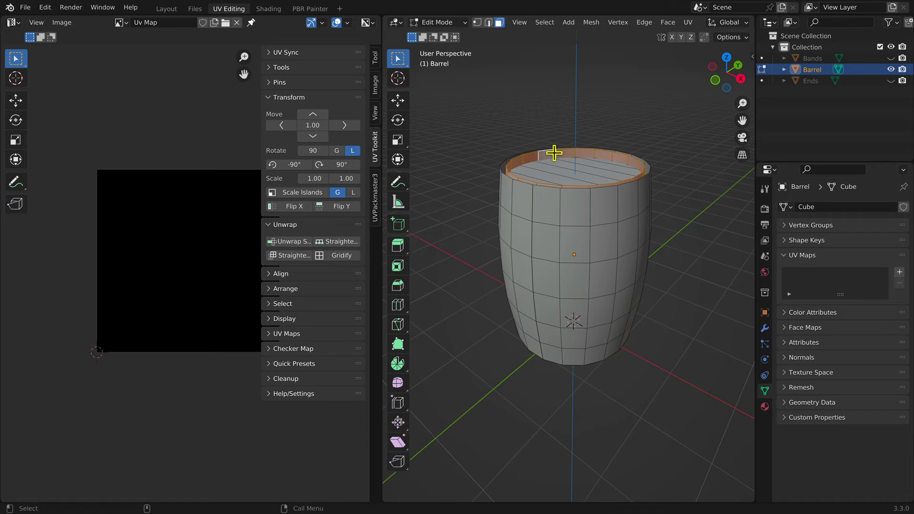
{"action": "key", "text": "u"}
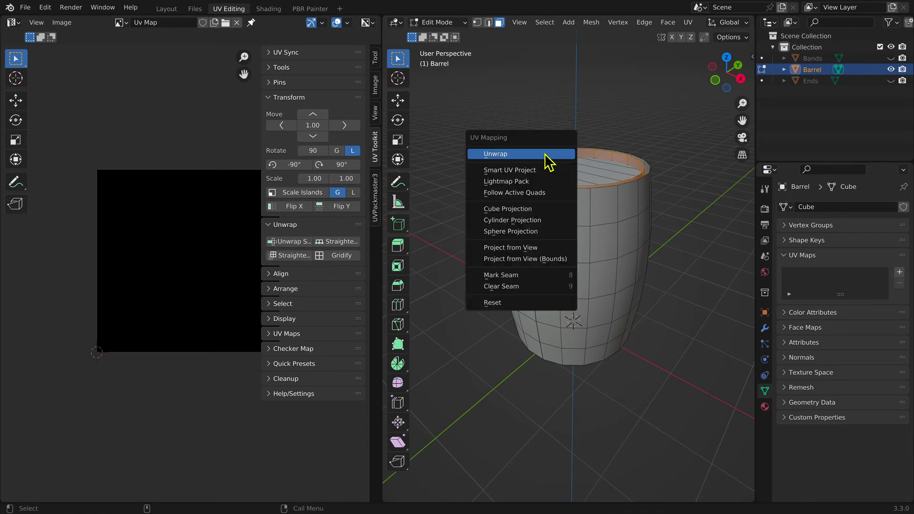
{"action": "left_click", "coordinate": [548, 154]}
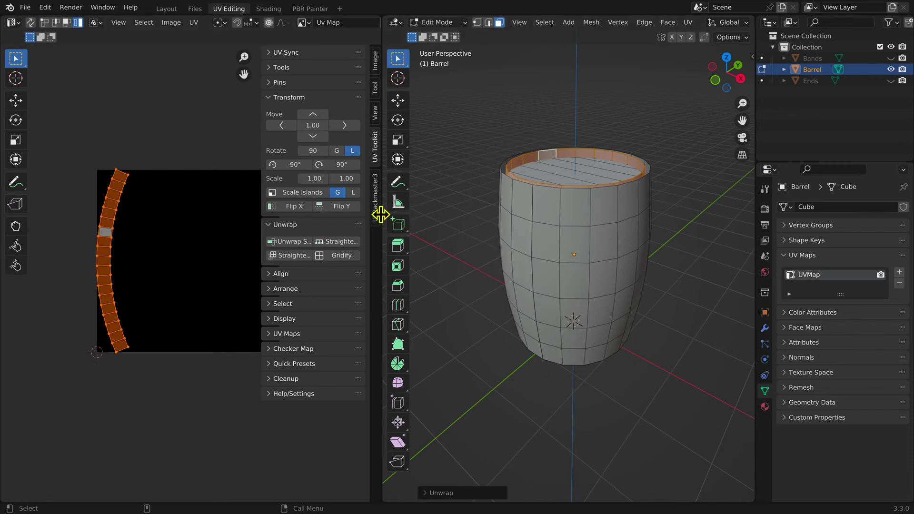
- Rotate the rim strip -90°, box-select it and straighten it flat
{"action": "left_click", "coordinate": [295, 165]}
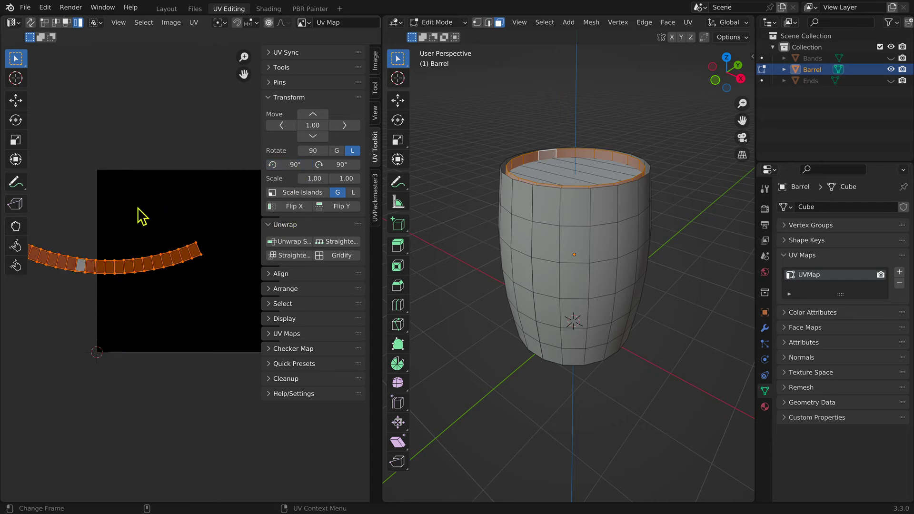
{"action": "middle_click_drag", "start_coordinate": [135, 206], "coordinate": [168, 217]}
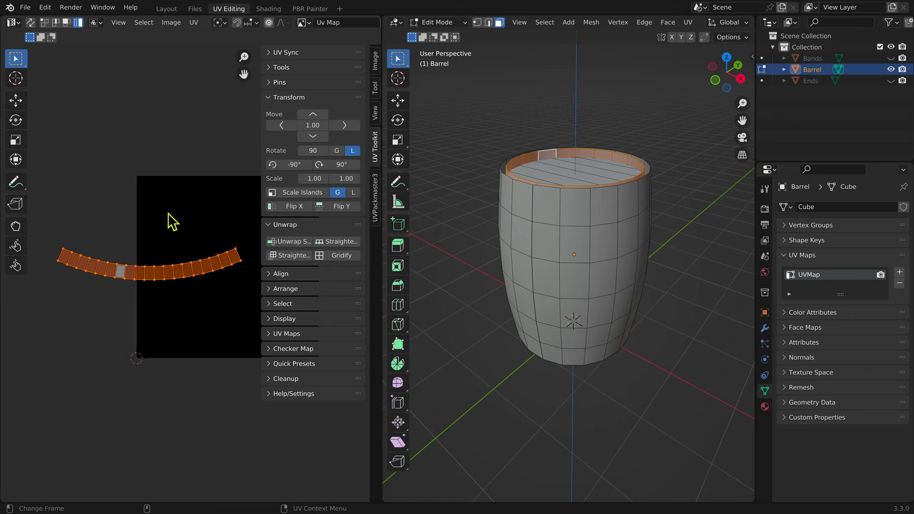
{"action": "left_click", "coordinate": [170, 221]}
{"action": "left_click_drag", "start_coordinate": [34, 231], "coordinate": [246, 300]}
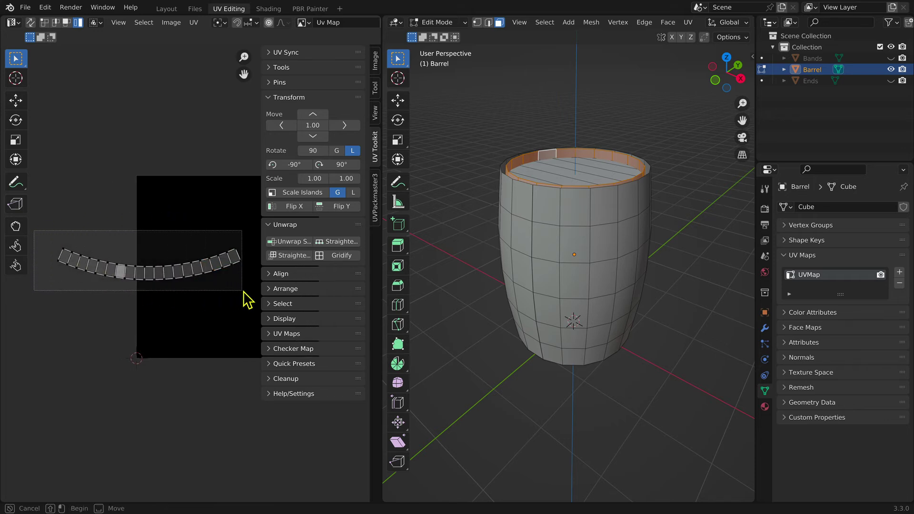
{"action": "left_click", "coordinate": [293, 256]}
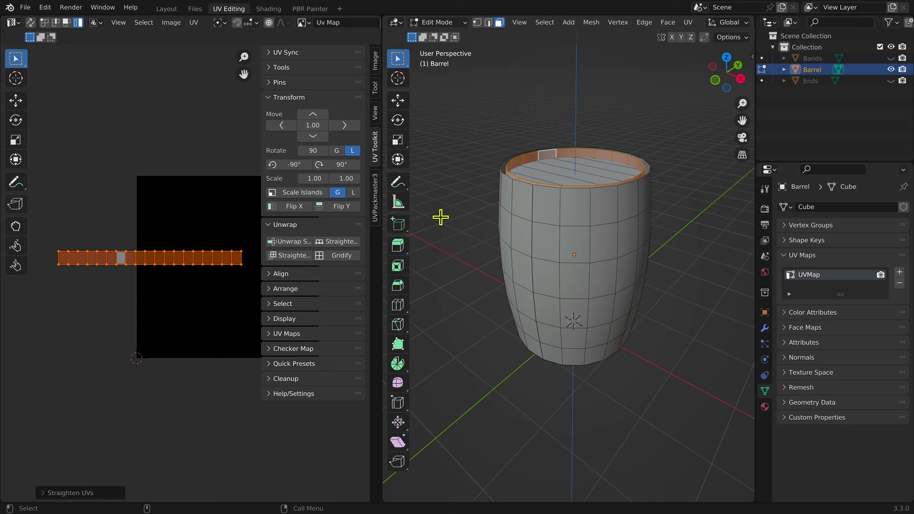
- Select all linked top-cap planks and unwrap them into one circular island
{"action": "left_click", "coordinate": [459, 180]}
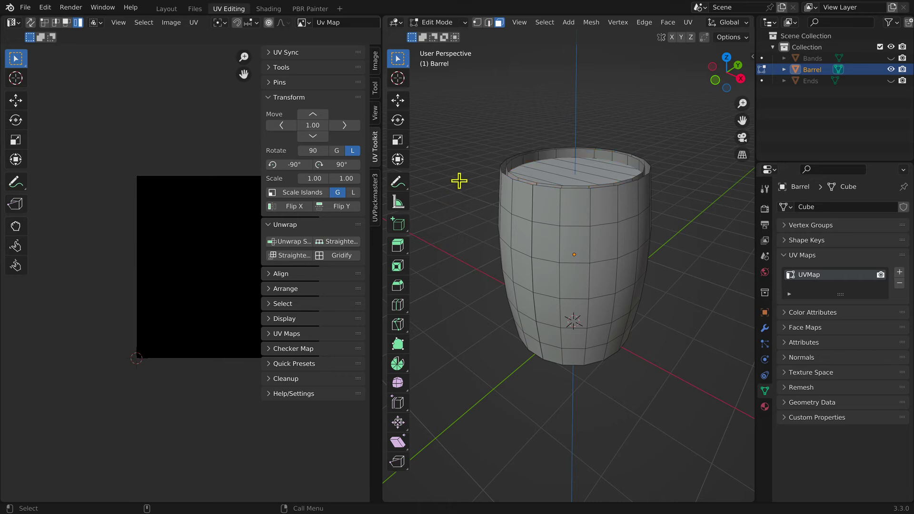
{"action": "left_click", "coordinate": [562, 172]}
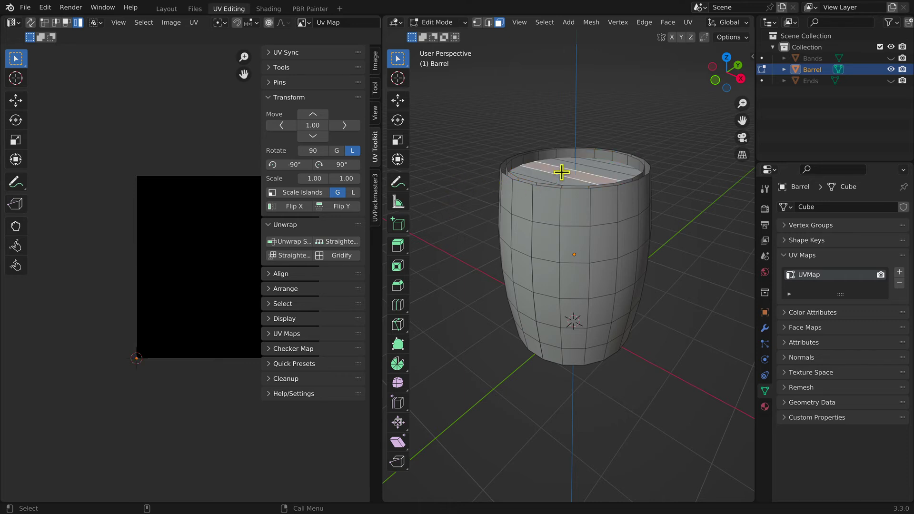
{"action": "key", "text": "ctrl+l"}
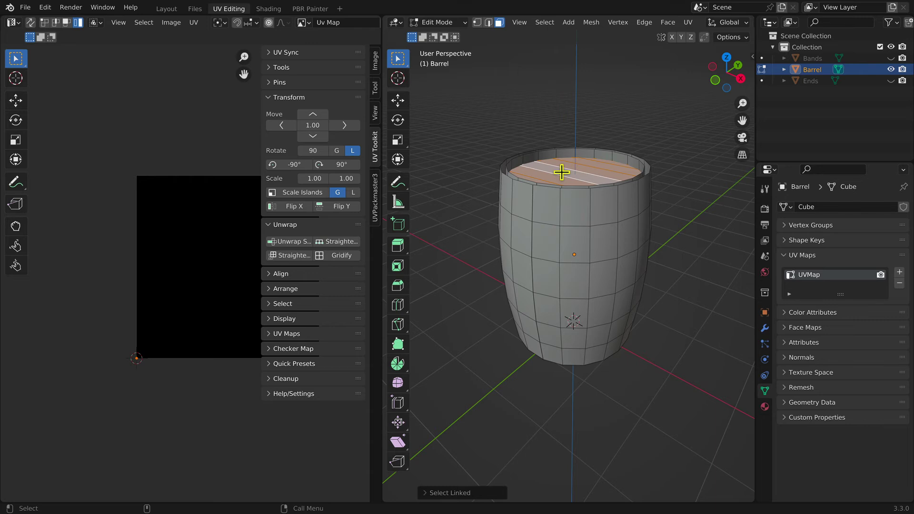
{"action": "key", "text": "u"}
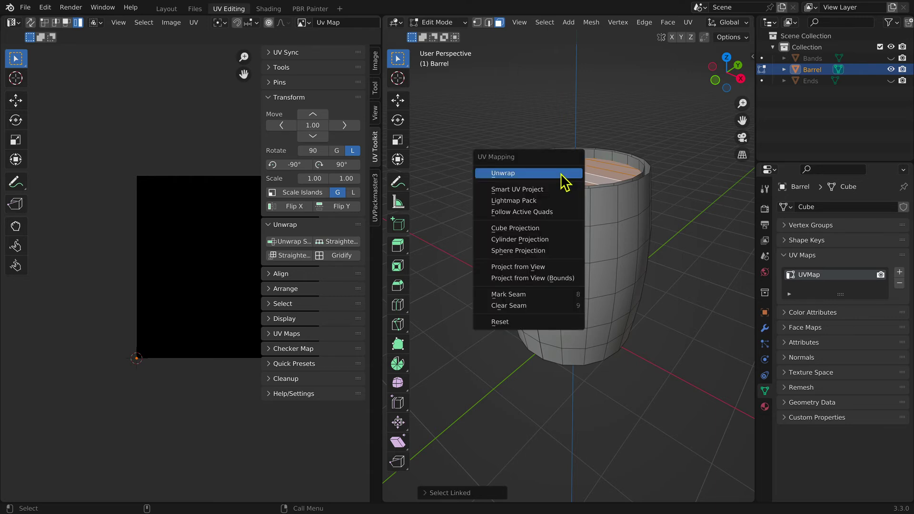
{"action": "left_click", "coordinate": [562, 173]}
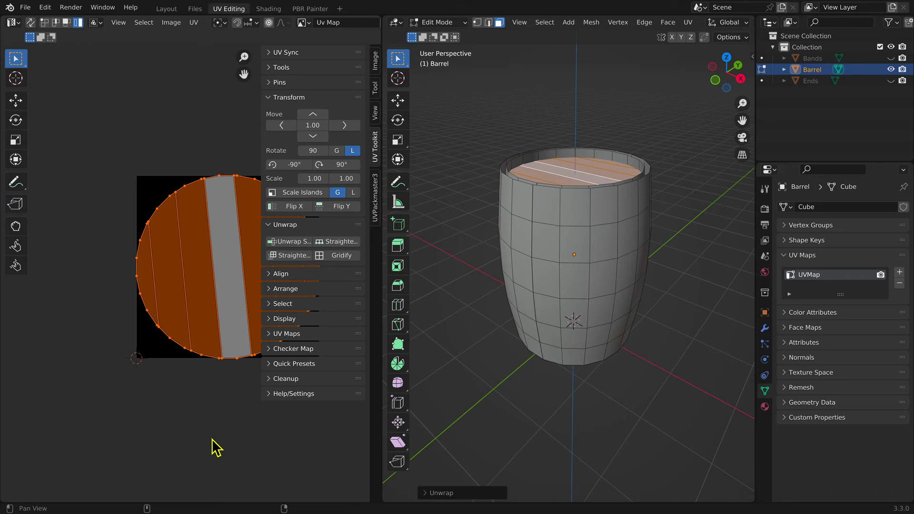
{"action": "middle_click_drag", "start_coordinate": [213, 444], "coordinate": [135, 435]}
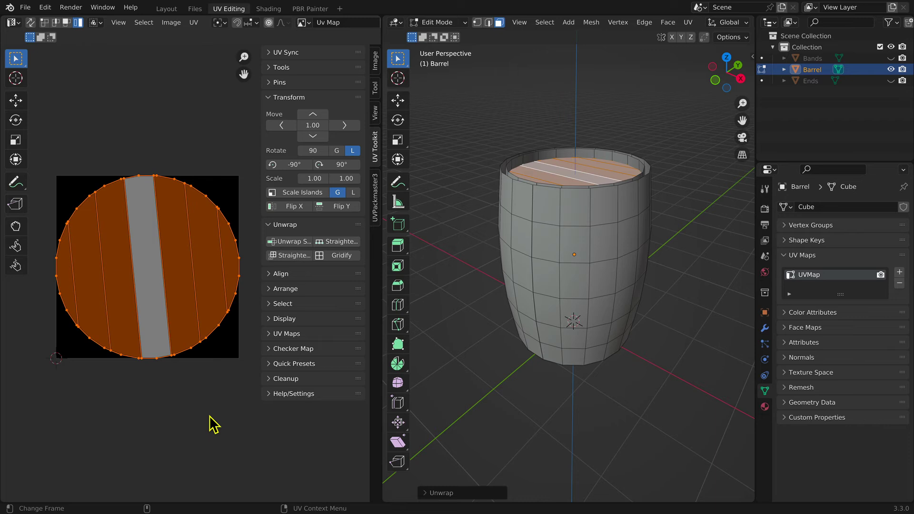
- Rotate the lid island upright, shrink it and move it below the stave islands
{"action": "key", "text": "r"}
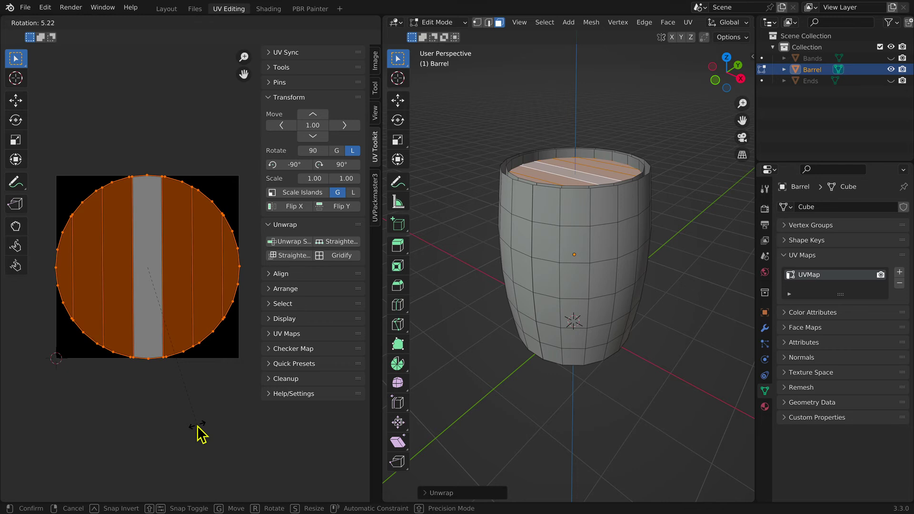
{"action": "left_click", "coordinate": [204, 398]}
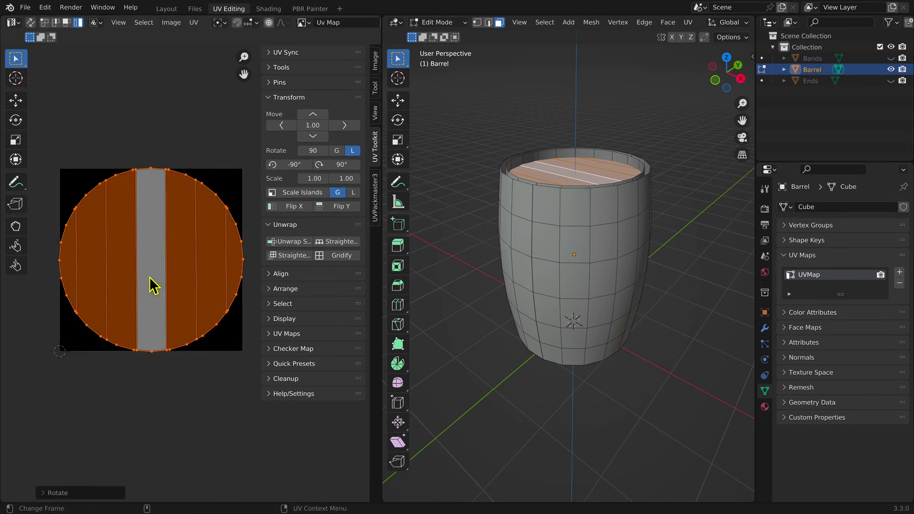
{"action": "left_click", "coordinate": [30, 23]}
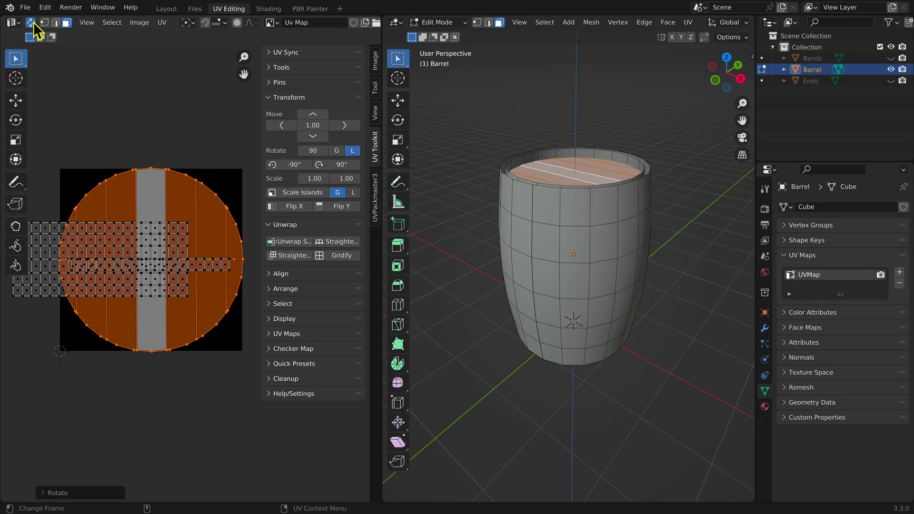
{"action": "key", "text": "s"}
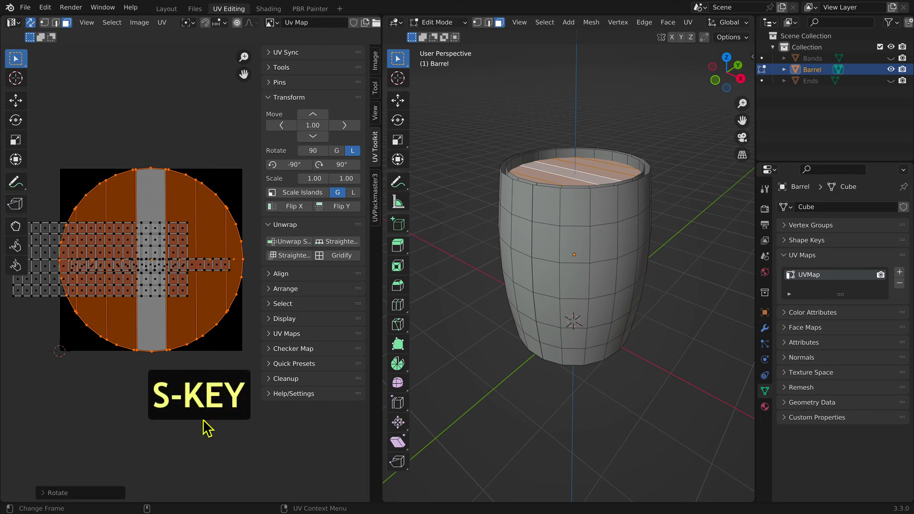
{"action": "key", "text": "s"}
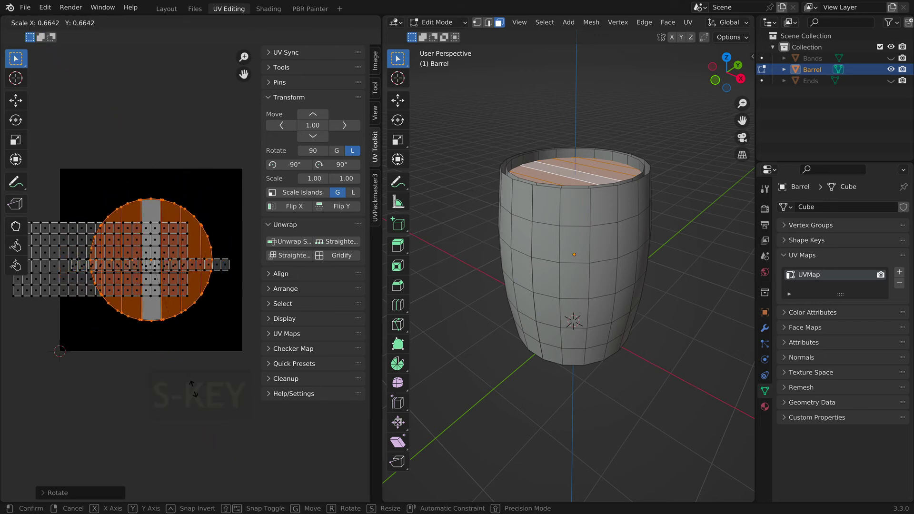
{"action": "left_click", "coordinate": [164, 342]}
{"action": "key", "text": "g"}
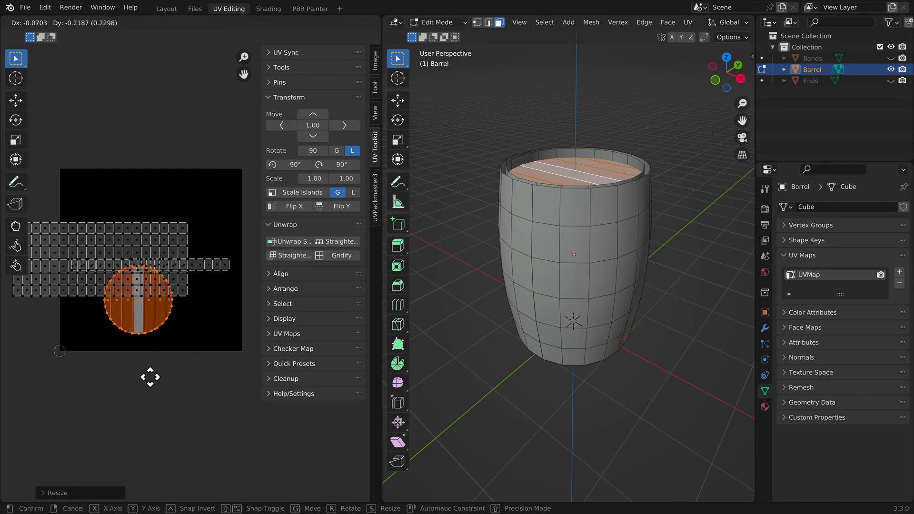
{"action": "left_click", "coordinate": [149, 397]}
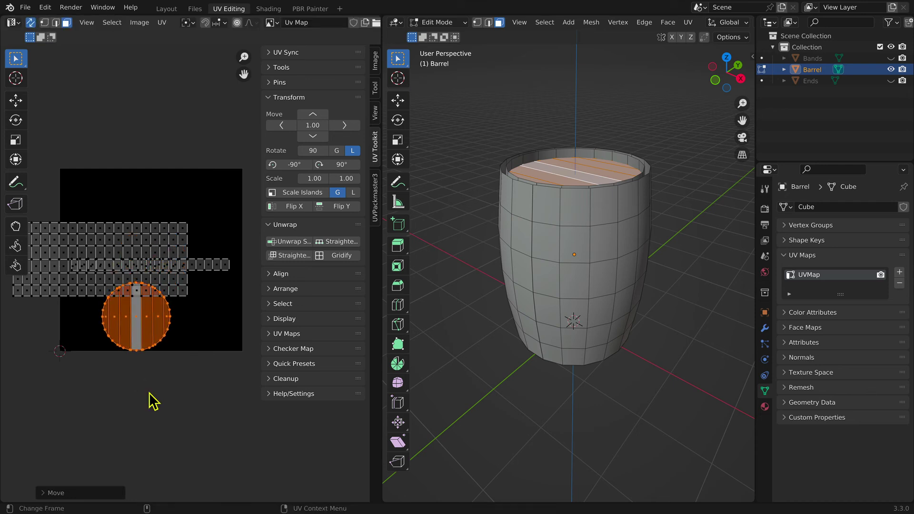
{"action": "key", "text": "s"}
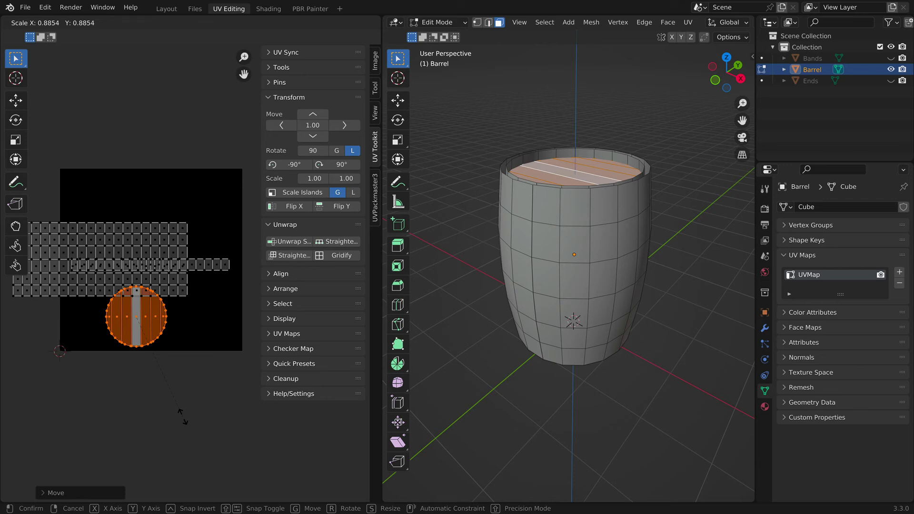
{"action": "left_click", "coordinate": [182, 417]}
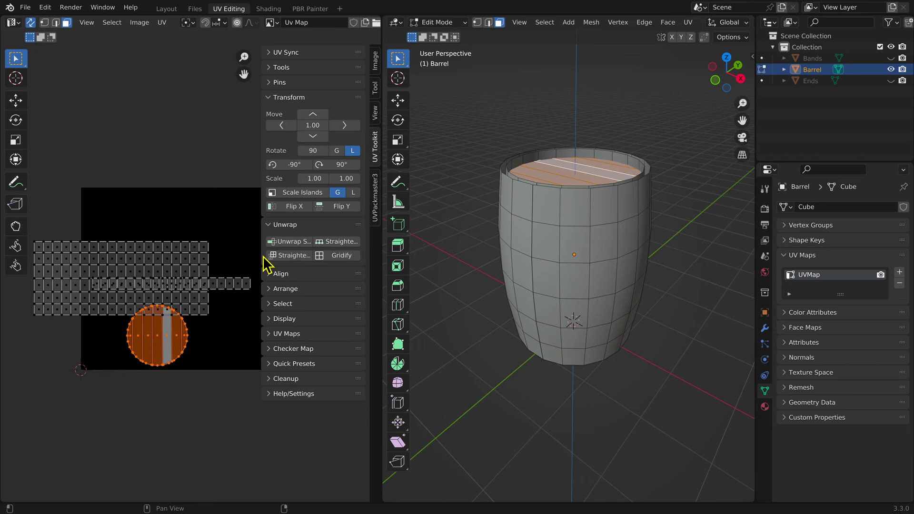
- Box-select the stave, rim and lid UV islands together
{"action": "mouse_move", "coordinate": [255, 229]}
{"action": "left_mouse_down"}
{"action": "mouse_move", "coordinate": [77, 365]}
{"action": "mouse_move", "coordinate": [28, 371]}
{"action": "left_mouse_up"}
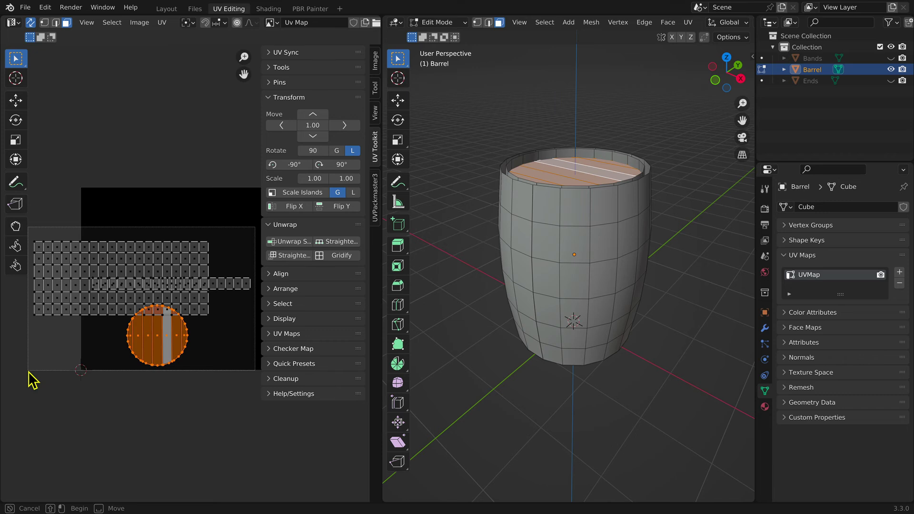
{"action": "left_click_drag", "start_coordinate": [28, 372], "coordinate": [28, 371]}
{"action": "key", "text": "Escape"}
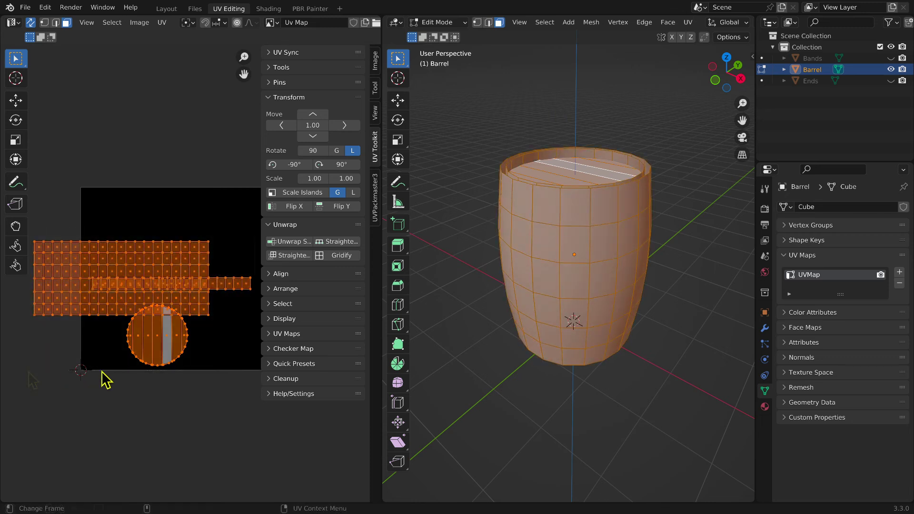
- In UVPackmaster3, disable Rotation Enable and pack the islands into the tile
{"action": "left_click", "coordinate": [377, 200]}
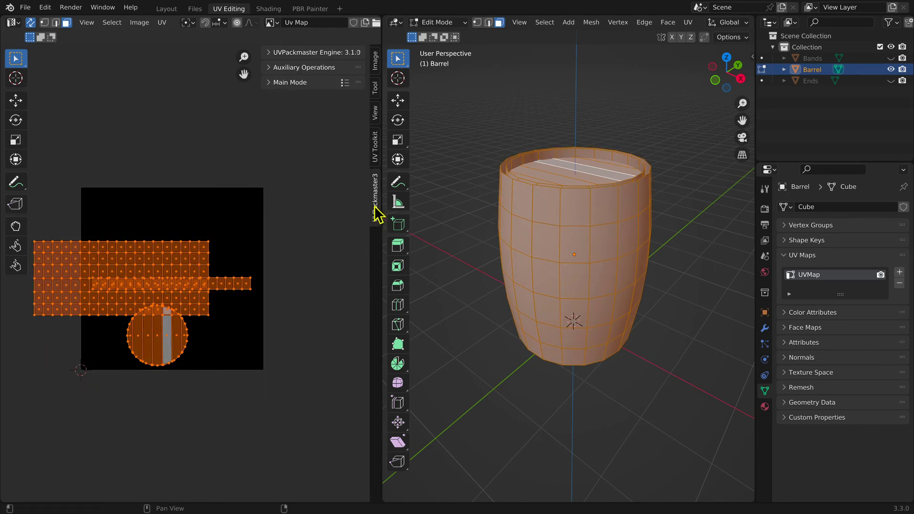
{"action": "left_click", "coordinate": [269, 84]}
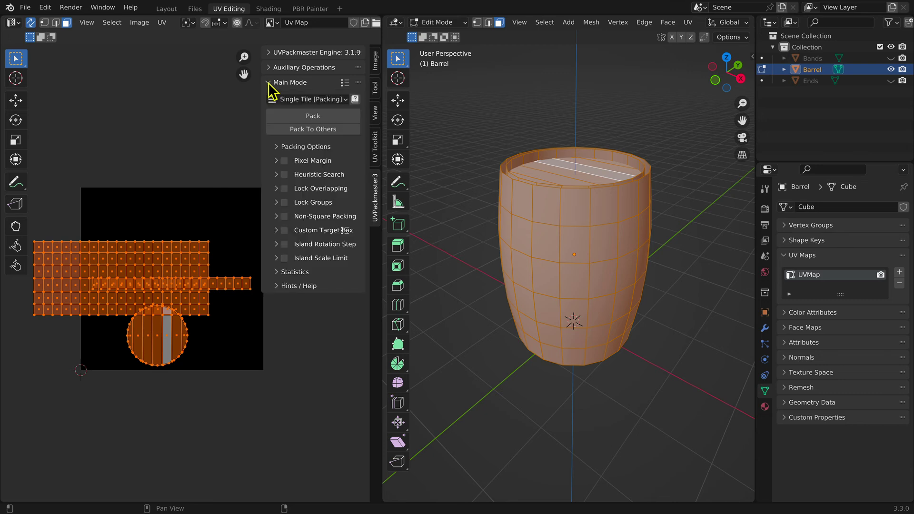
{"action": "left_click", "coordinate": [277, 148]}
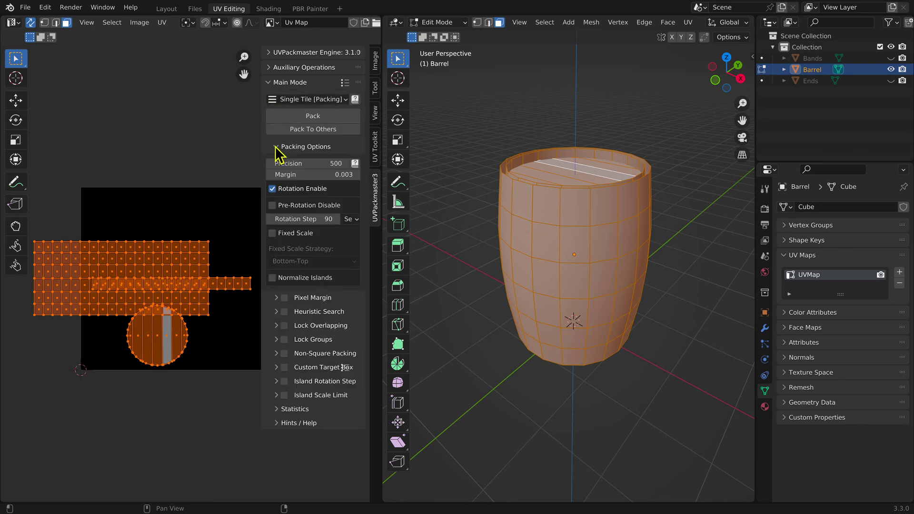
{"action": "left_click", "coordinate": [272, 190]}
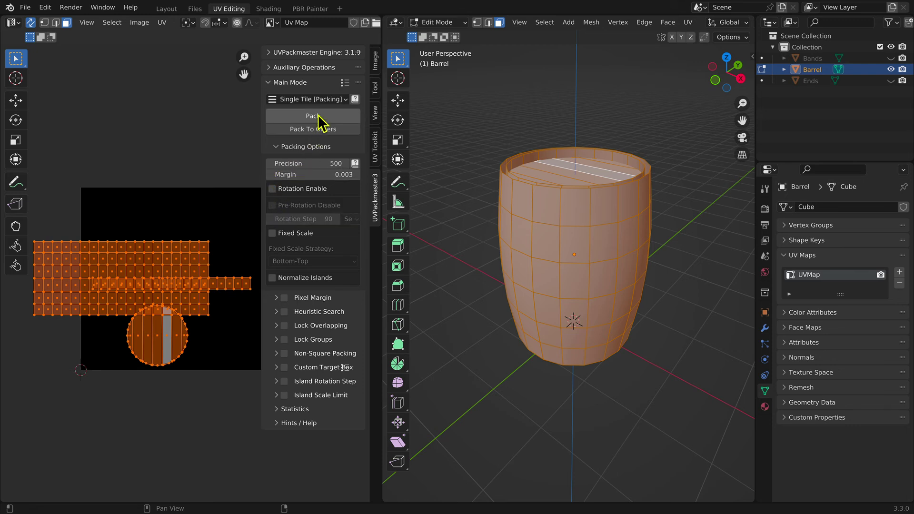
{"action": "left_click", "coordinate": [312, 117]}
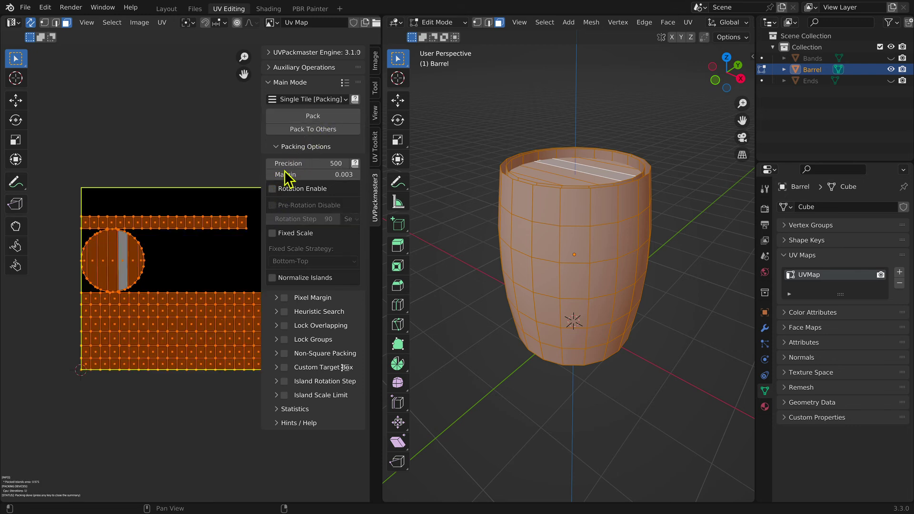
{"action": "middle_click_drag", "start_coordinate": [184, 408], "coordinate": [163, 403]}
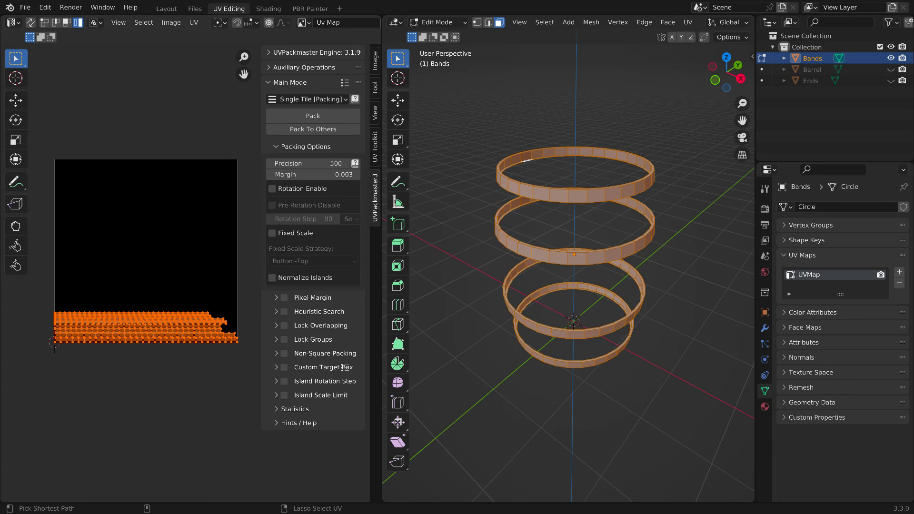
- Put Barrel, Ends and Bands into multi-object edit mode together
{"action": "key", "text": "ctrl+z"}
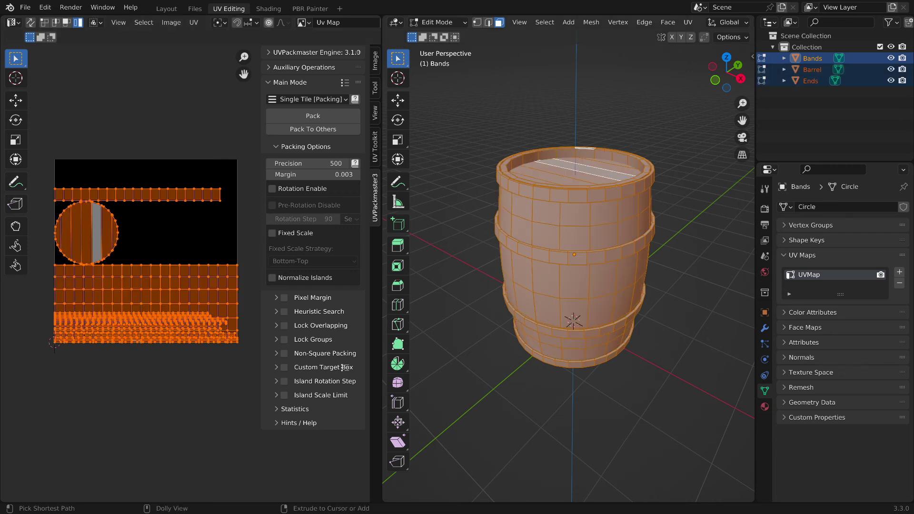